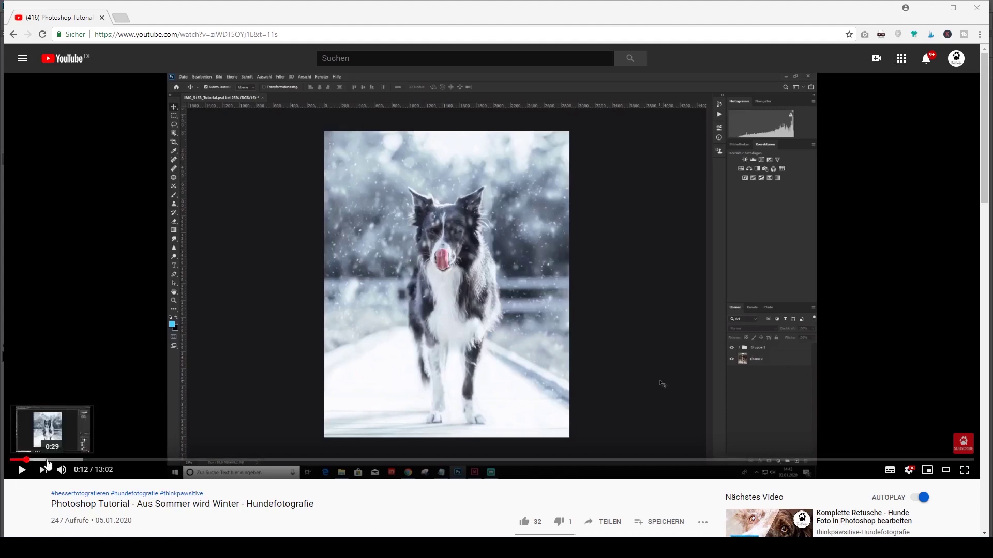
Step: Jump the tutorial to 0:44 for the unedited summer photo, then back to the 0:22 winter edit
{"action": "left_click", "coordinate": [65, 460]}
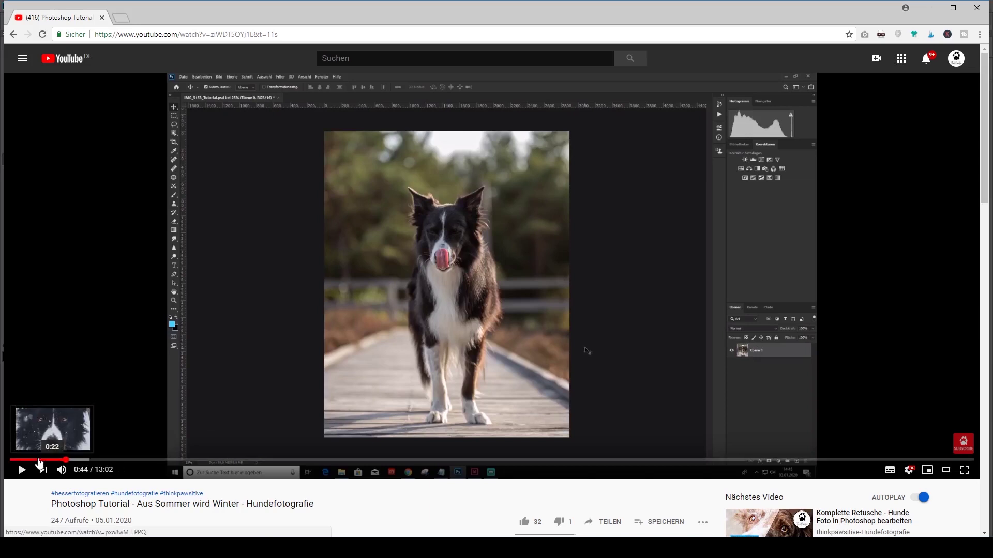
{"action": "left_click", "coordinate": [37, 459]}
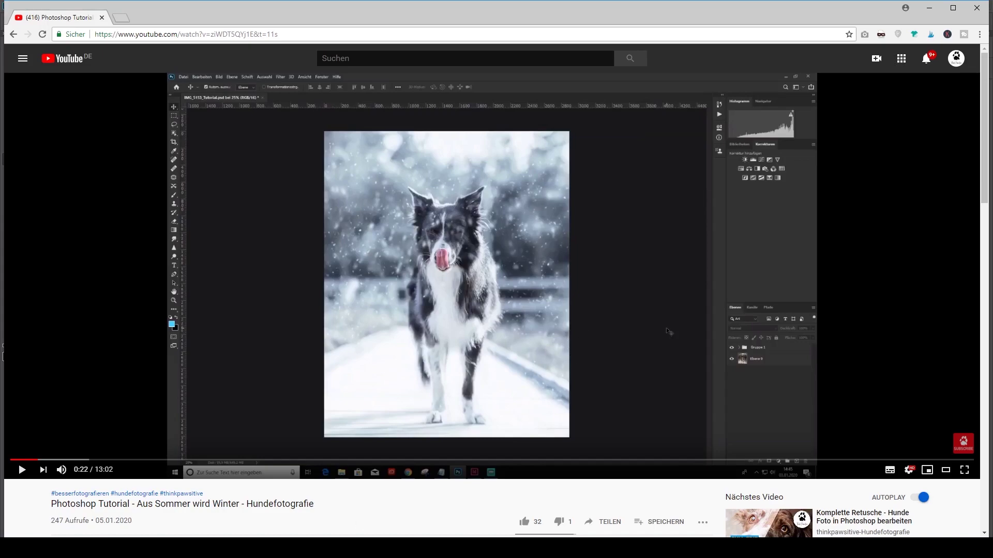
Step: Show IMG_5036.jpg in full-screen view, recentre it, and delete the hidden Ebene 1 layer
{"action": "mouse_move", "coordinate": [457, 473]}
{"action": "left_click", "coordinate": [241, 510]}
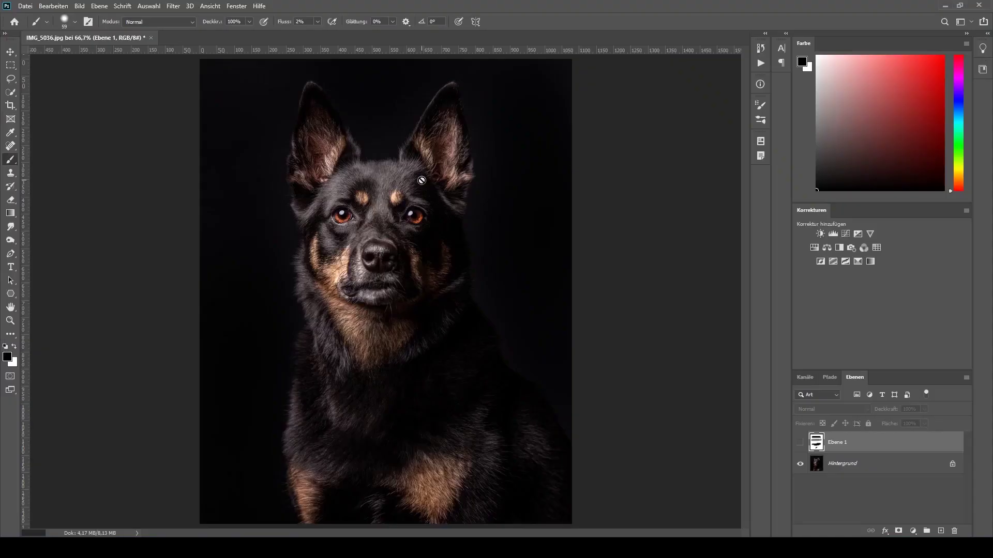
{"action": "key", "text": "f"}
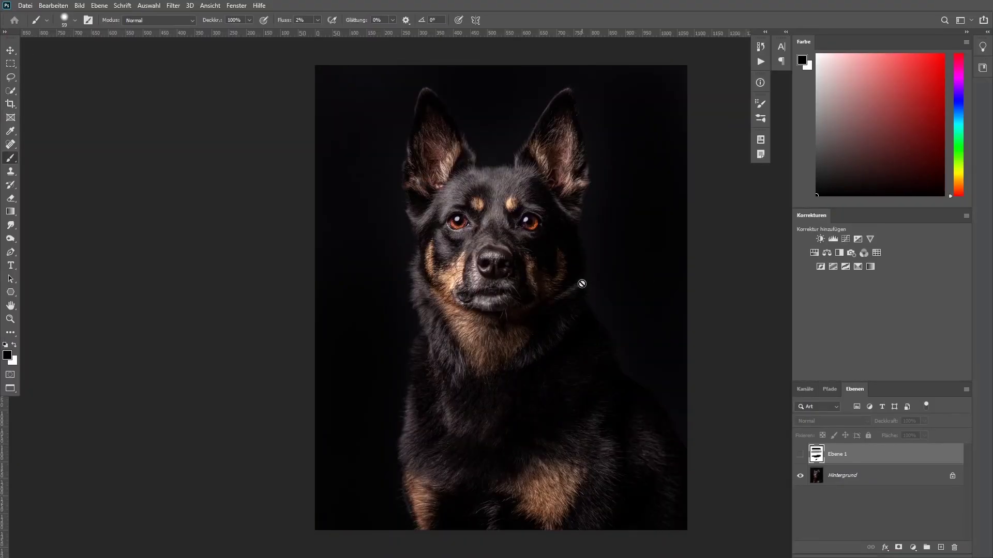
{"action": "mouse_move", "coordinate": [582, 283]}
{"action": "left_mouse_down"}
{"action": "mouse_move", "coordinate": [528, 293]}
{"action": "mouse_move", "coordinate": [448, 288]}
{"action": "left_mouse_up"}
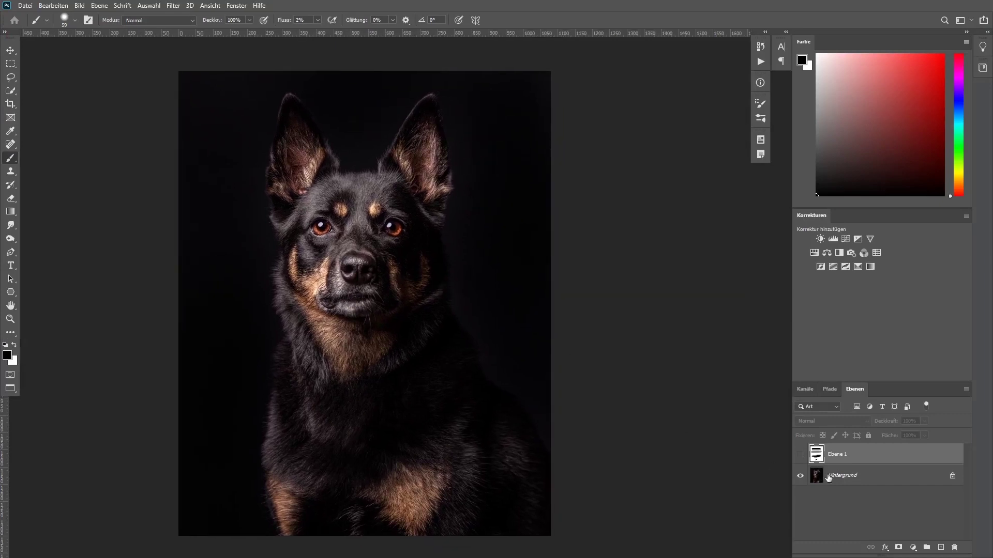
{"action": "left_click_drag", "start_coordinate": [847, 456], "coordinate": [954, 548]}
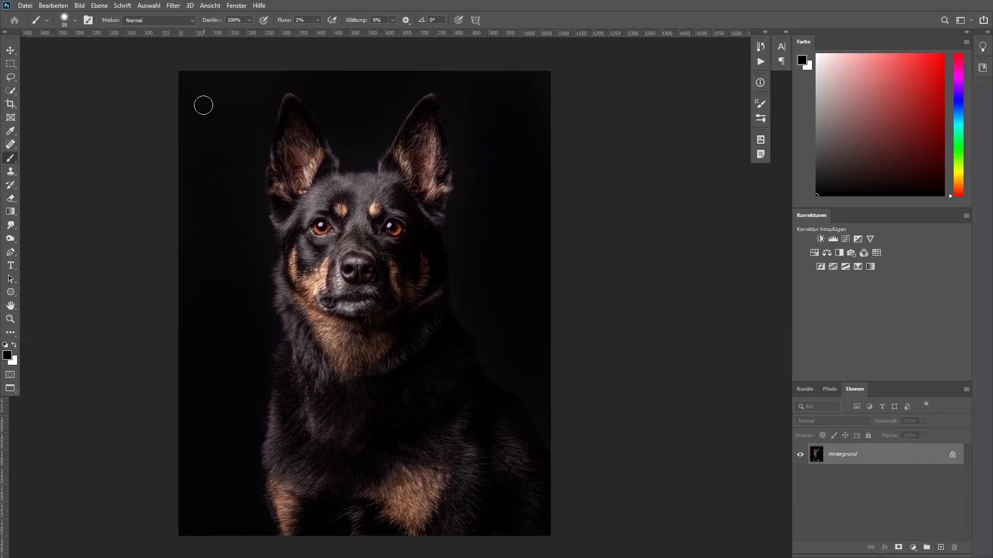
Step: Create Ebene 1 in Weiches Licht mode, filled with 50% neutral gray
{"action": "left_click", "coordinate": [105, 6]}
{"action": "mouse_move", "coordinate": [108, 16]}
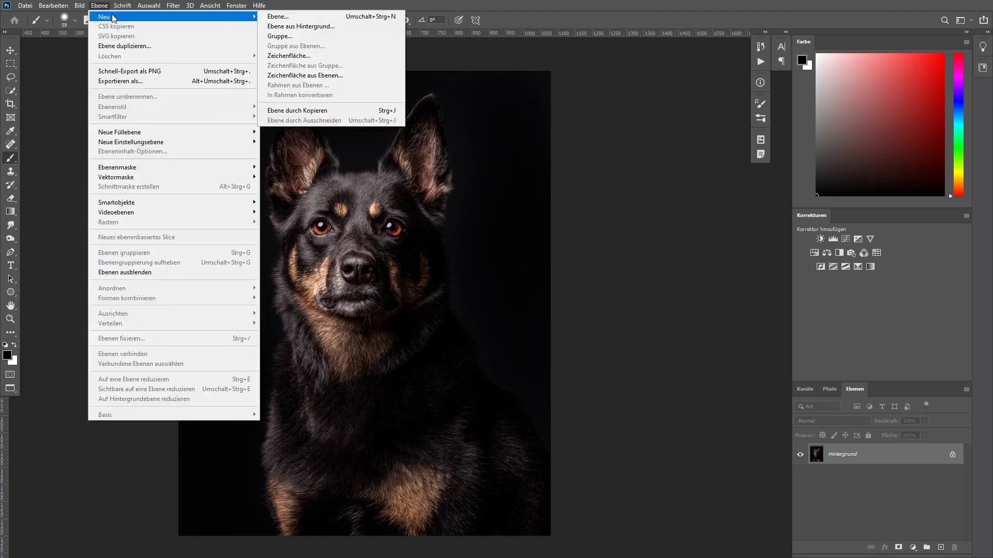
{"action": "left_click", "coordinate": [282, 16]}
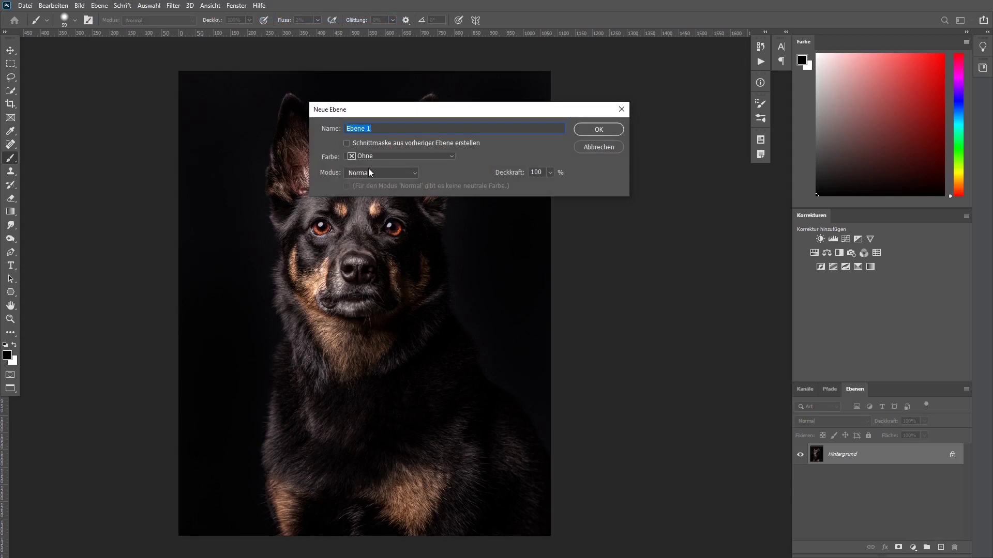
{"action": "left_click", "coordinate": [368, 168]}
{"action": "left_click", "coordinate": [367, 324]}
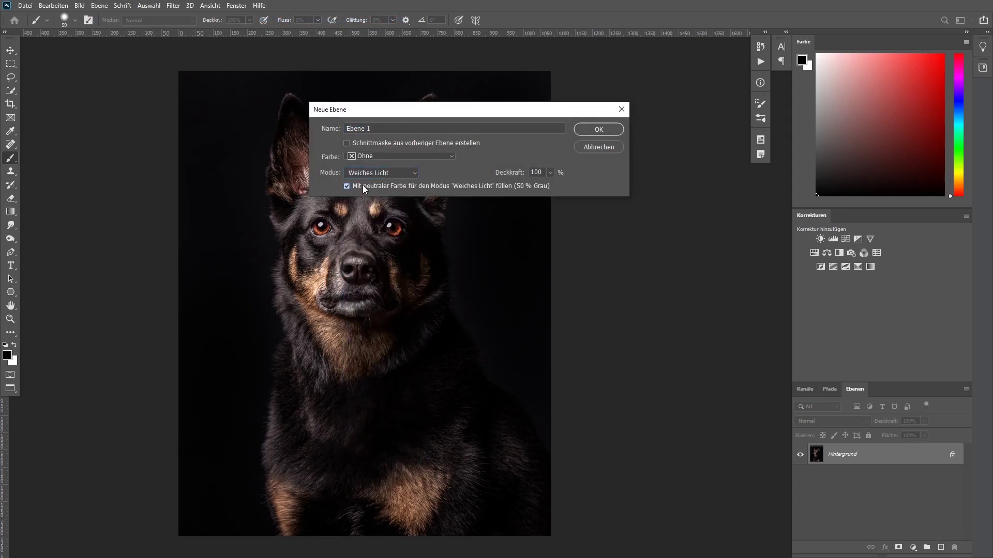
{"action": "left_click", "coordinate": [598, 130]}
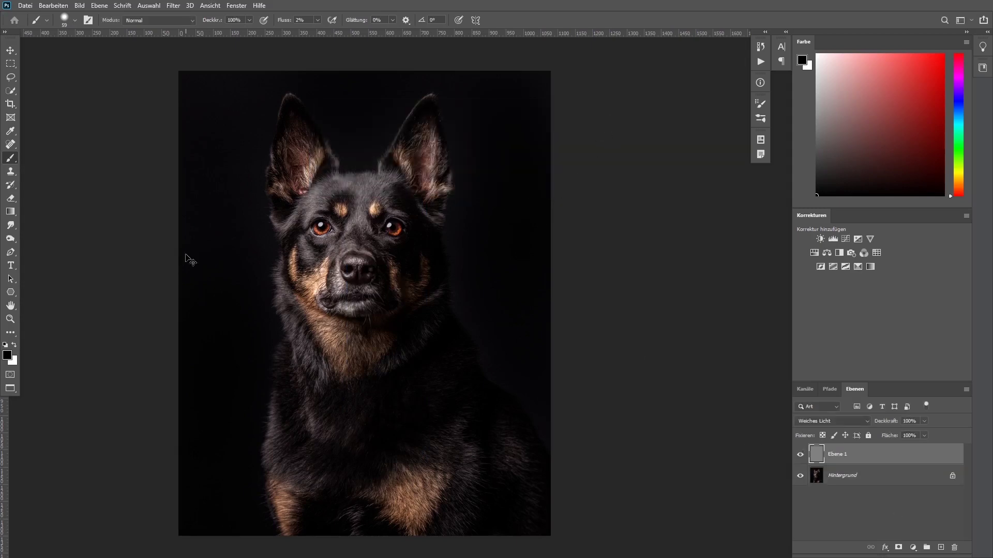
Step: Zoom to 200% on the dog's face with white foreground and a size 12 brush
{"action": "scroll", "coordinate": [185, 255], "scroll_direction": "up", "scroll_amount": 2}
{"action": "scroll", "coordinate": [186, 255], "scroll_direction": "up", "scroll_amount": 3}
{"action": "left_click_drag", "start_coordinate": [185, 256], "coordinate": [500, 389]}
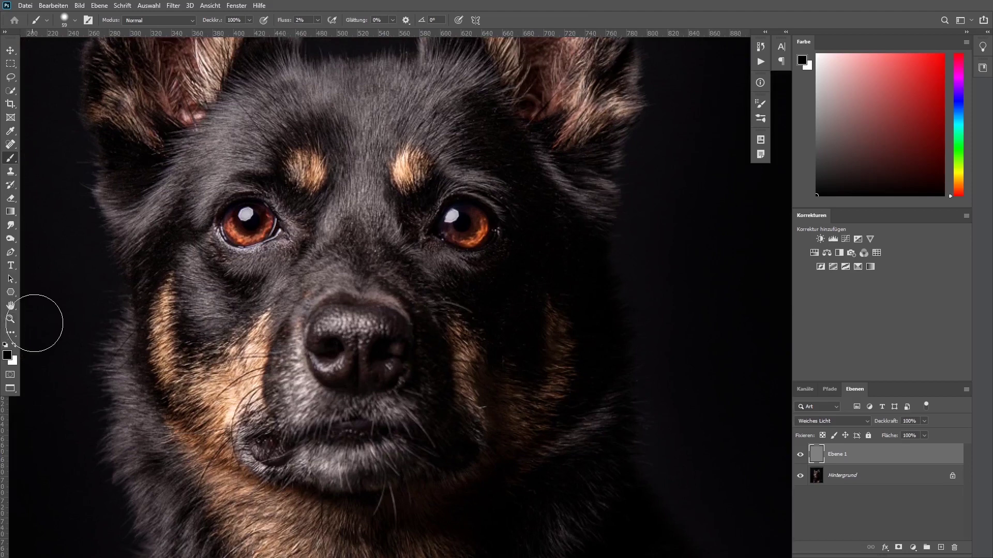
{"action": "key", "text": "x"}
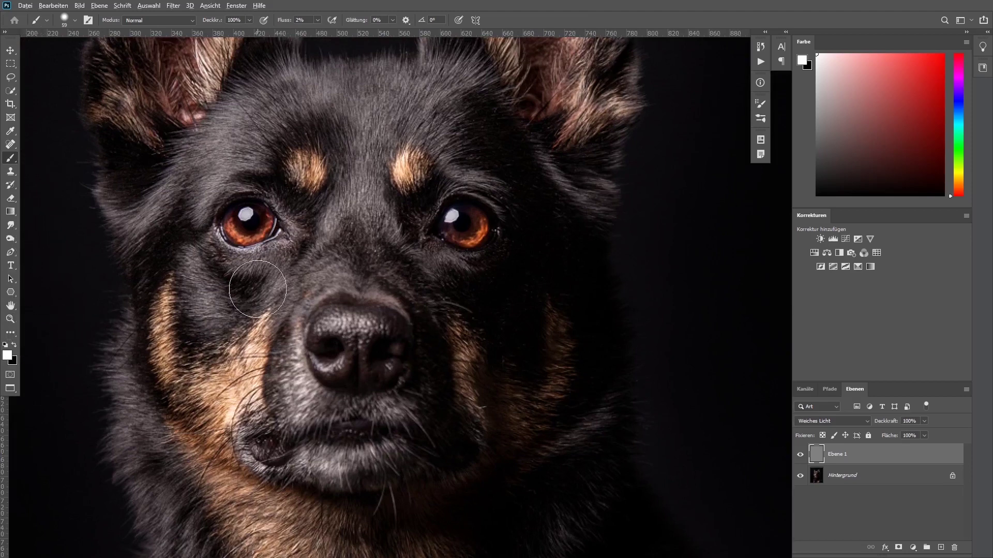
{"action": "left_click_drag", "start_coordinate": [256, 288], "coordinate": [243, 288]}
Step: Paint soft white over both tan eyebrow patches and the central forehead
{"action": "mouse_move", "coordinate": [316, 175]}
{"action": "left_mouse_down"}
{"action": "mouse_move", "coordinate": [315, 165]}
{"action": "mouse_move", "coordinate": [300, 183]}
{"action": "left_mouse_up"}
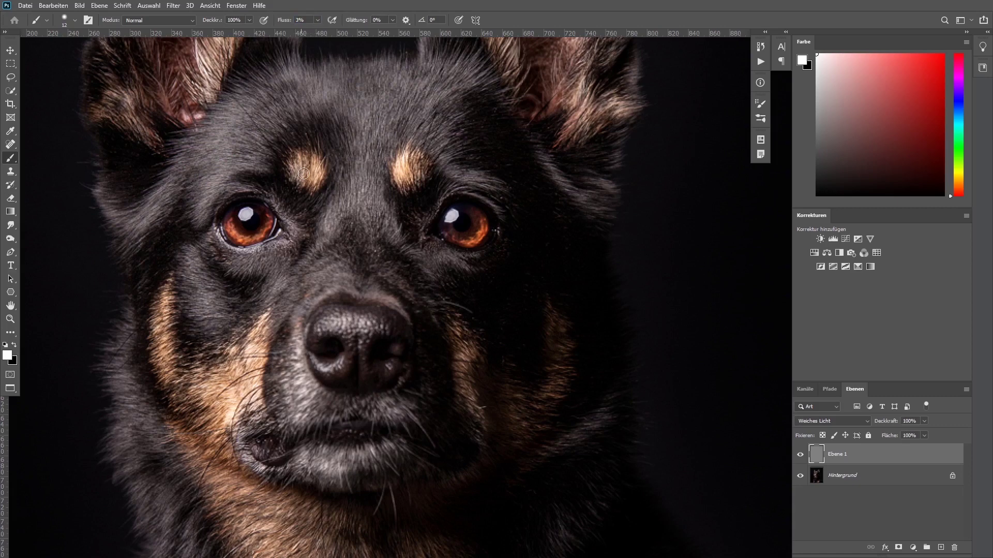
{"action": "mouse_move", "coordinate": [399, 194]}
{"action": "left_mouse_down"}
{"action": "mouse_move", "coordinate": [422, 158]}
{"action": "mouse_move", "coordinate": [406, 184]}
{"action": "left_mouse_up"}
{"action": "mouse_move", "coordinate": [373, 228]}
{"action": "left_mouse_down"}
{"action": "mouse_move", "coordinate": [373, 150]}
{"action": "mouse_move", "coordinate": [342, 227]}
{"action": "mouse_move", "coordinate": [375, 207]}
{"action": "left_mouse_up"}
{"action": "mouse_move", "coordinate": [377, 150]}
{"action": "left_mouse_down"}
{"action": "mouse_move", "coordinate": [388, 238]}
{"action": "mouse_move", "coordinate": [378, 119]}
{"action": "left_mouse_up"}
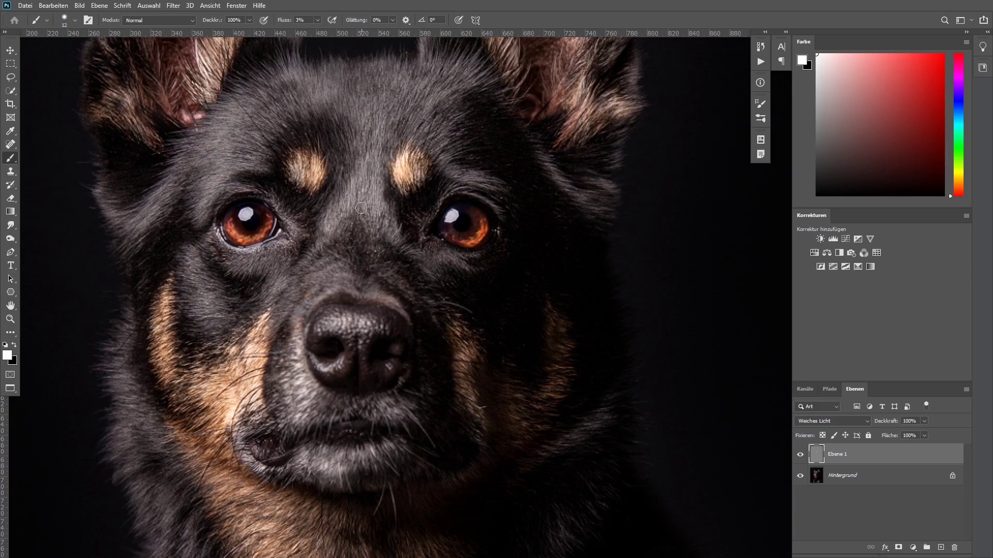
{"action": "mouse_move", "coordinate": [357, 191]}
{"action": "left_mouse_down"}
{"action": "mouse_move", "coordinate": [356, 124]}
{"action": "mouse_move", "coordinate": [318, 111]}
{"action": "mouse_move", "coordinate": [306, 88]}
{"action": "left_mouse_up"}
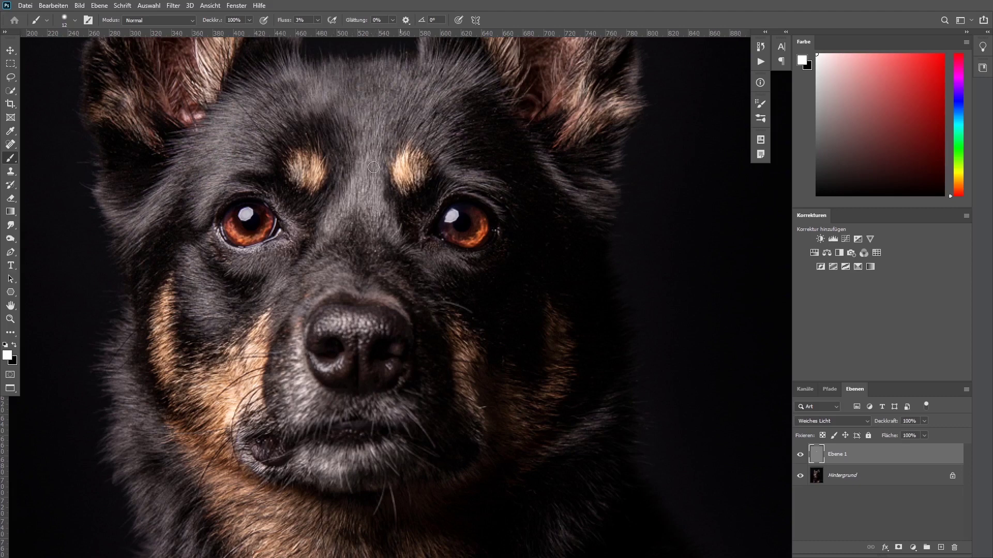
{"action": "mouse_move", "coordinate": [374, 167]}
{"action": "left_mouse_down"}
{"action": "mouse_move", "coordinate": [388, 111]}
{"action": "mouse_move", "coordinate": [316, 92]}
{"action": "mouse_move", "coordinate": [419, 106]}
{"action": "mouse_move", "coordinate": [450, 92]}
{"action": "left_mouse_up"}
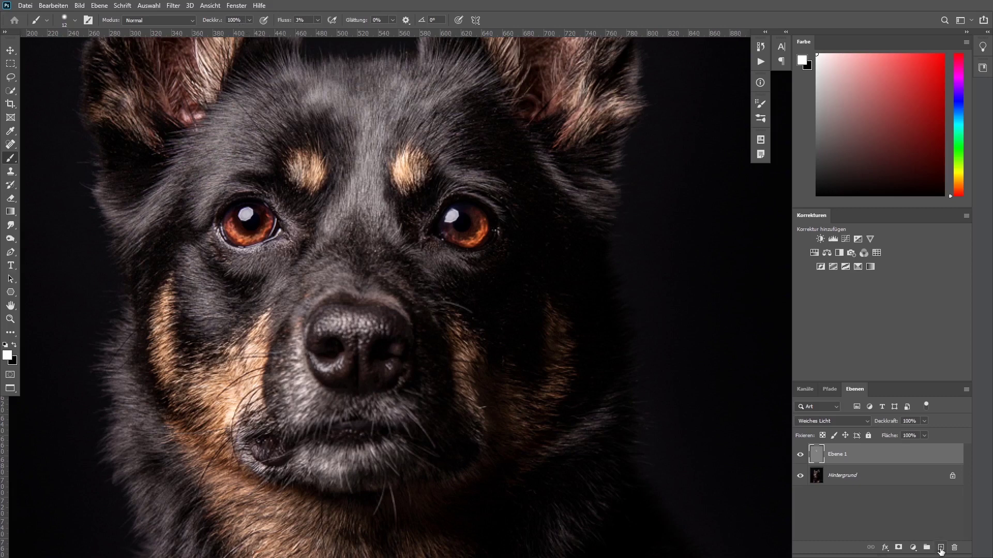
Step: Add Ebene 2 filled with white, then select the brush with black as the painting colour
{"action": "left_click", "coordinate": [941, 548]}
{"action": "key", "text": "ctrl+minus"}
{"action": "key", "text": "ctrl+minus"}
{"action": "key", "text": "ctrl+minus"}
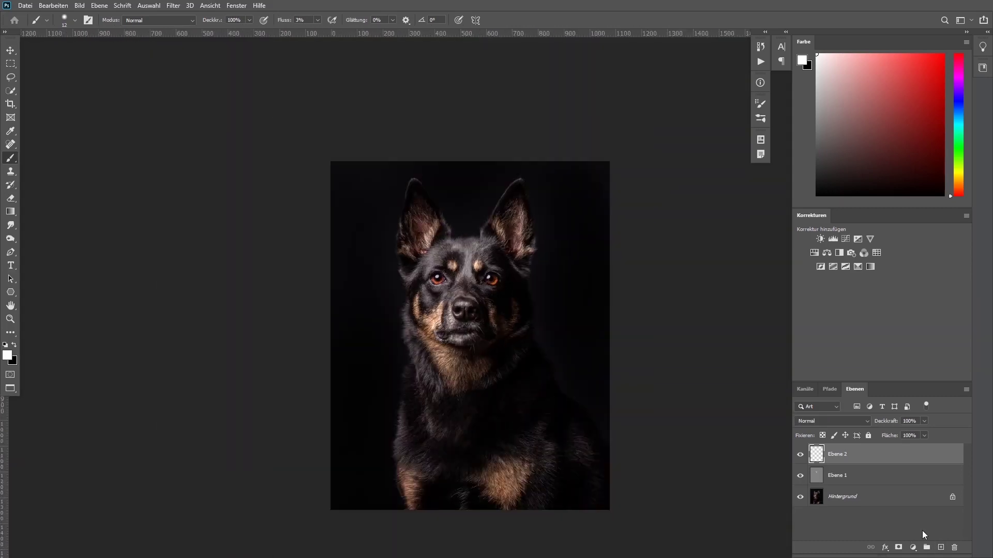
{"action": "mouse_move", "coordinate": [709, 346]}
{"action": "left_mouse_down"}
{"action": "mouse_move", "coordinate": [631, 304]}
{"action": "mouse_move", "coordinate": [563, 299]}
{"action": "left_mouse_up"}
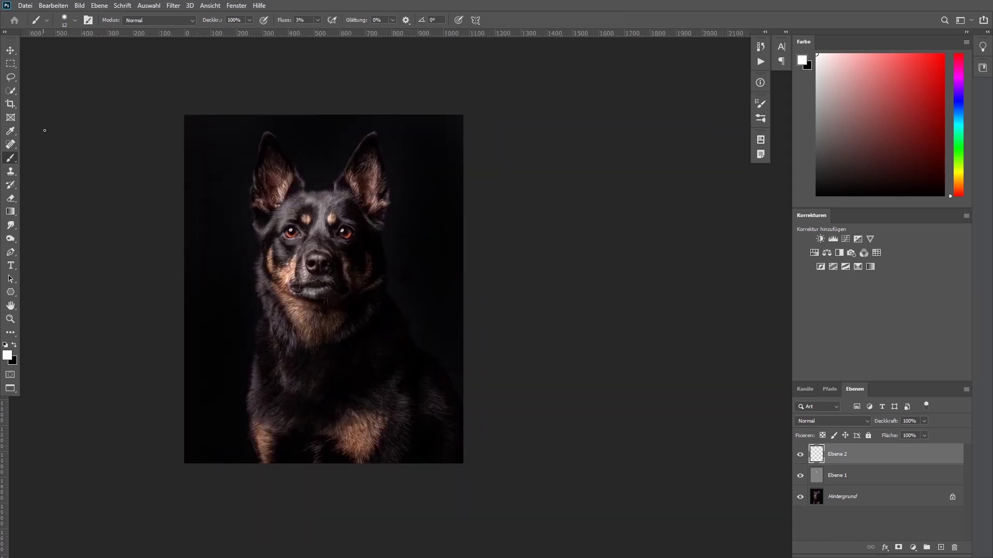
{"action": "left_click", "coordinate": [53, 6]}
{"action": "left_click", "coordinate": [69, 163]}
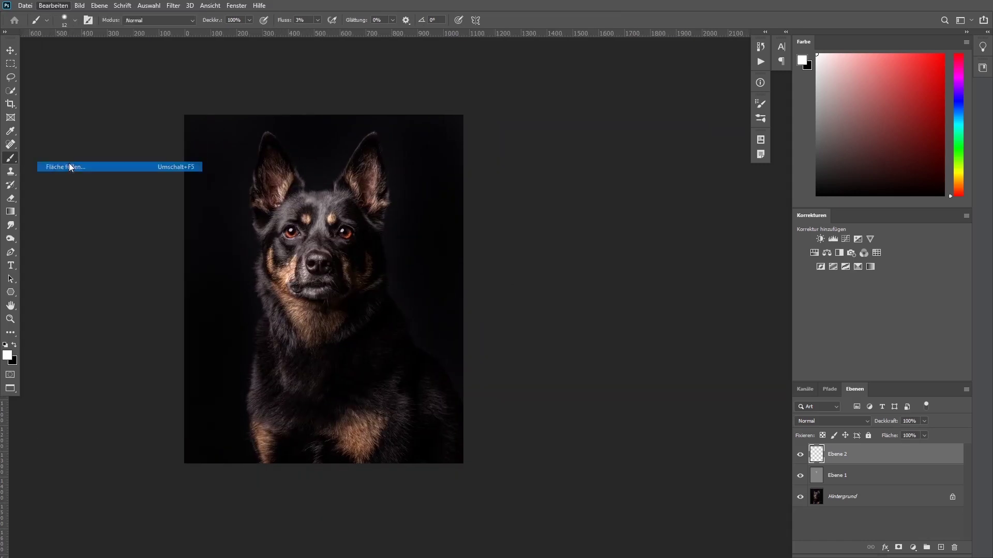
{"action": "left_click", "coordinate": [570, 147]}
{"action": "key", "text": "b"}
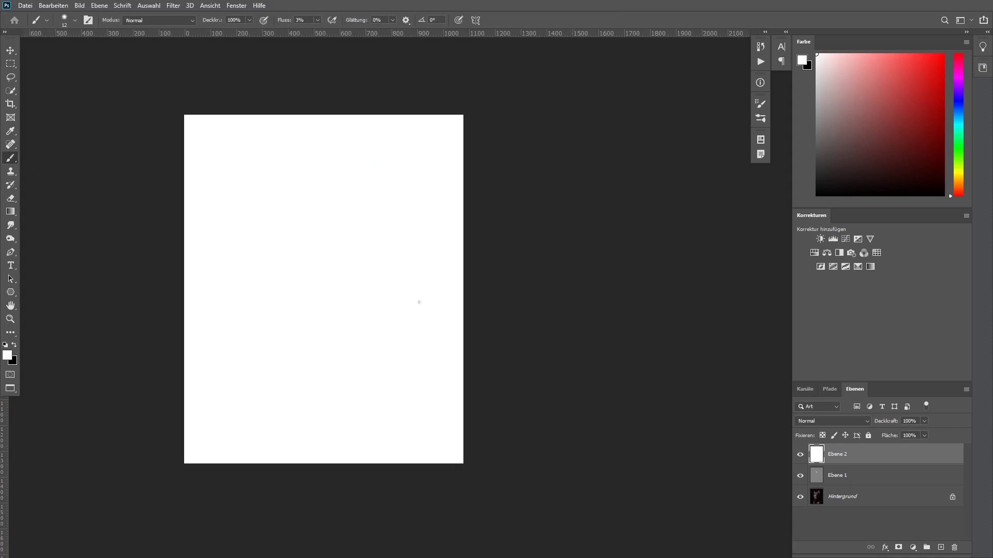
{"action": "left_click", "coordinate": [14, 346]}
Step: Set the black brush to 112 px at 100% flow and paint a solid black test bar
{"action": "key", "text": "x"}
{"action": "key", "text": "x"}
{"action": "key", "text": "x"}
{"action": "key", "text": "x"}
{"action": "key", "text": "x"}
{"action": "key", "text": "x"}
{"action": "left_click_drag", "start_coordinate": [246, 201], "coordinate": [269, 199]}
{"action": "left_click", "coordinate": [317, 20]}
{"action": "left_click_drag", "start_coordinate": [319, 32], "coordinate": [407, 31]}
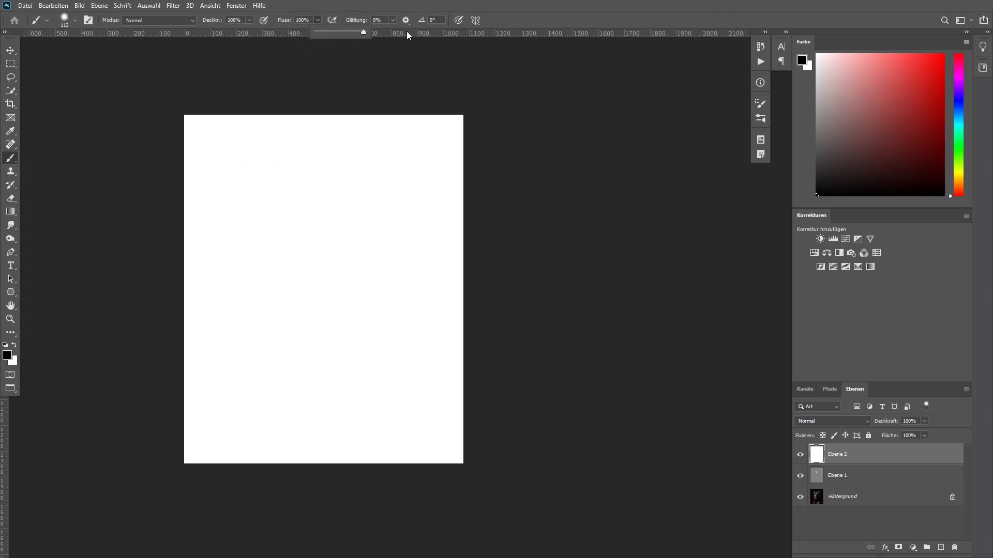
{"action": "left_click", "coordinate": [249, 20]}
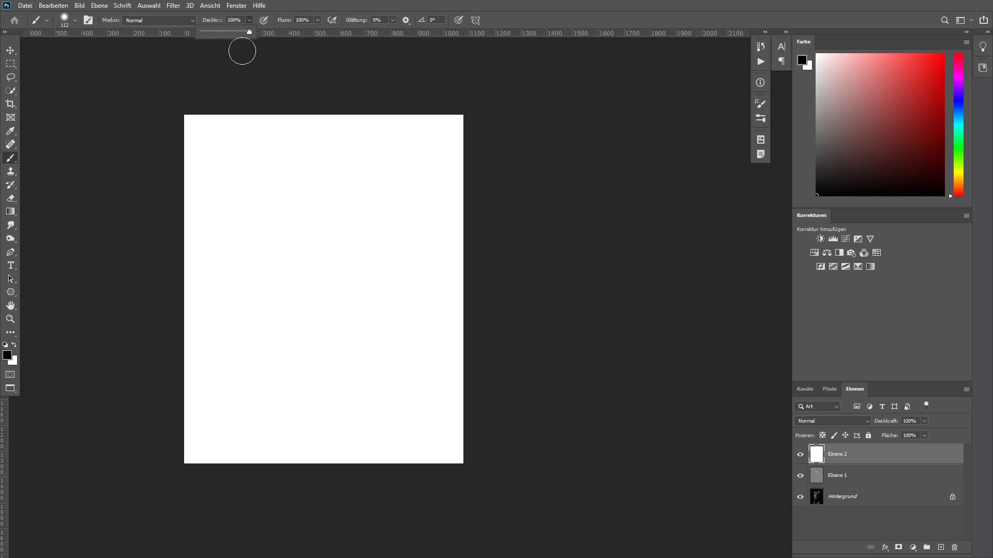
{"action": "left_click_drag", "start_coordinate": [226, 177], "coordinate": [377, 180]}
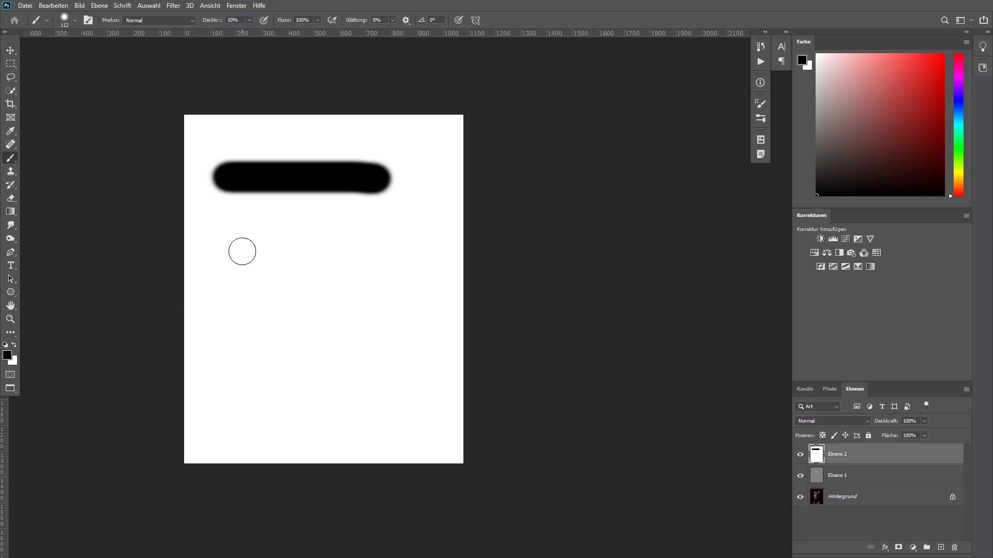
Step: Build up a grey bar below with overlapping strokes at 10% opacity
{"action": "mouse_move", "coordinate": [224, 247]}
{"action": "left_mouse_down"}
{"action": "mouse_move", "coordinate": [407, 247]}
{"action": "mouse_move", "coordinate": [199, 249]}
{"action": "mouse_move", "coordinate": [396, 250]}
{"action": "left_mouse_up"}
{"action": "mouse_move", "coordinate": [396, 249]}
{"action": "left_mouse_down"}
{"action": "mouse_move", "coordinate": [273, 250]}
{"action": "mouse_move", "coordinate": [413, 253]}
{"action": "left_mouse_up"}
{"action": "mouse_move", "coordinate": [412, 253]}
{"action": "left_mouse_down"}
{"action": "mouse_move", "coordinate": [247, 248]}
{"action": "mouse_move", "coordinate": [379, 241]}
{"action": "mouse_move", "coordinate": [218, 226]}
{"action": "mouse_move", "coordinate": [354, 239]}
{"action": "mouse_move", "coordinate": [342, 240]}
{"action": "left_mouse_up"}
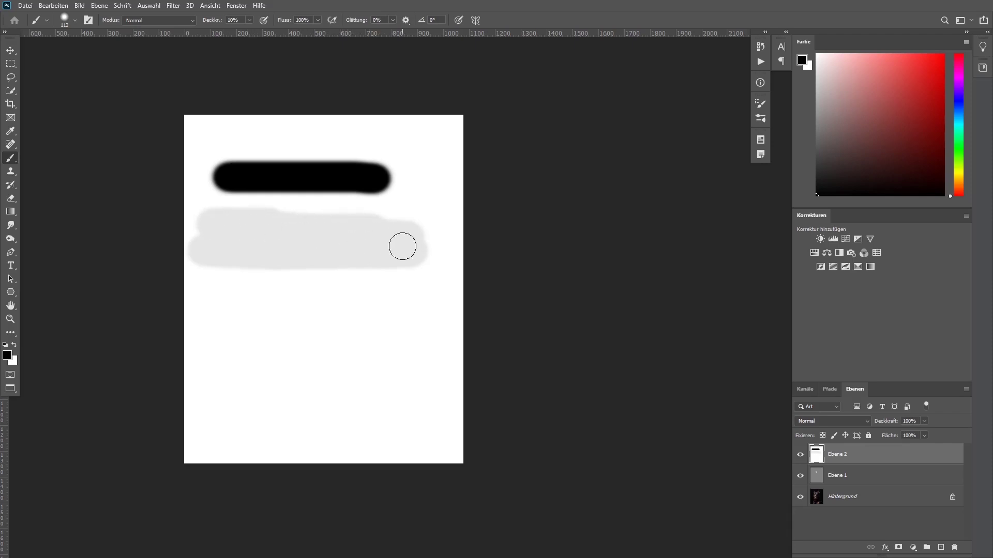
{"action": "mouse_move", "coordinate": [403, 246]}
{"action": "left_mouse_down"}
{"action": "mouse_move", "coordinate": [296, 242]}
{"action": "mouse_move", "coordinate": [410, 239]}
{"action": "mouse_move", "coordinate": [238, 238]}
{"action": "mouse_move", "coordinate": [242, 224]}
{"action": "mouse_move", "coordinate": [290, 223]}
{"action": "mouse_move", "coordinate": [268, 239]}
{"action": "mouse_move", "coordinate": [321, 237]}
{"action": "left_mouse_up"}
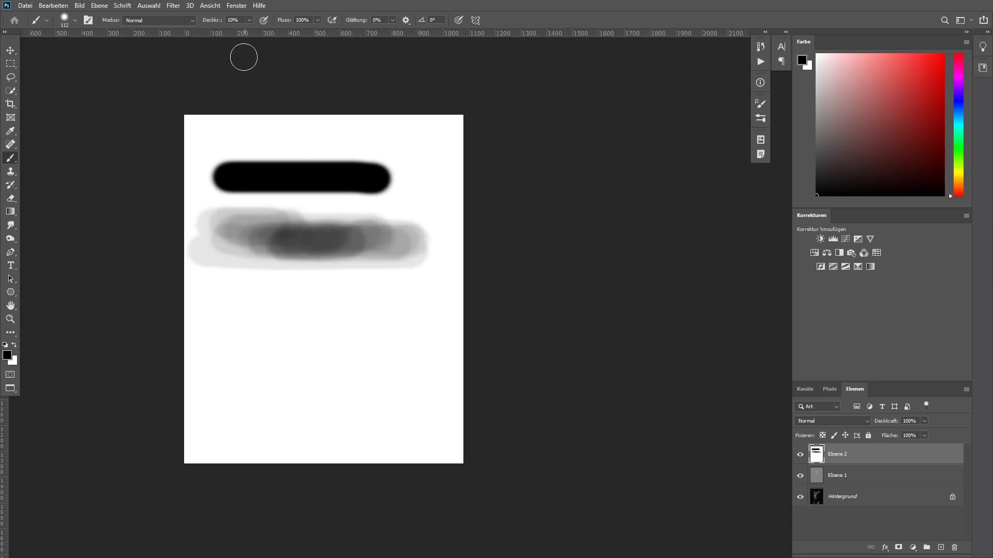
{"action": "left_click", "coordinate": [248, 20]}
Step: Restore 100% opacity, then paint test strokes at 5% flow and at 2% flow
{"action": "left_click_drag", "start_coordinate": [251, 37], "coordinate": [320, 35]}
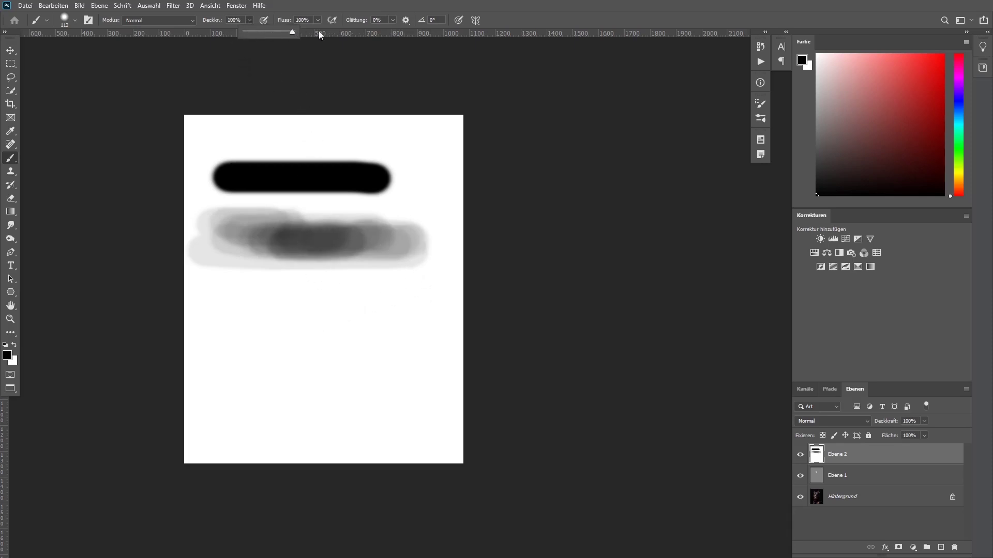
{"action": "key", "text": "Tab"}
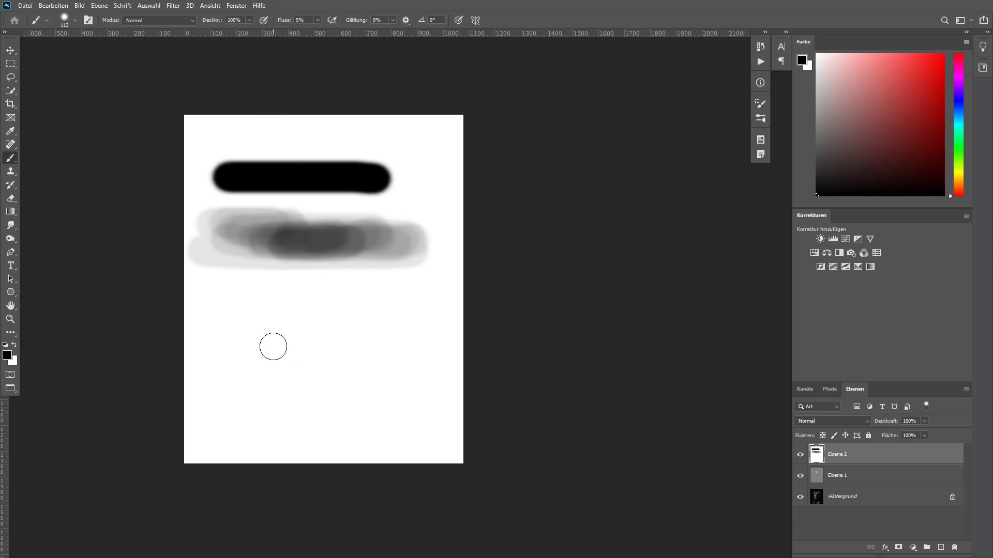
{"action": "mouse_move", "coordinate": [223, 334]}
{"action": "left_mouse_down"}
{"action": "mouse_move", "coordinate": [427, 327]}
{"action": "mouse_move", "coordinate": [228, 332]}
{"action": "left_mouse_up"}
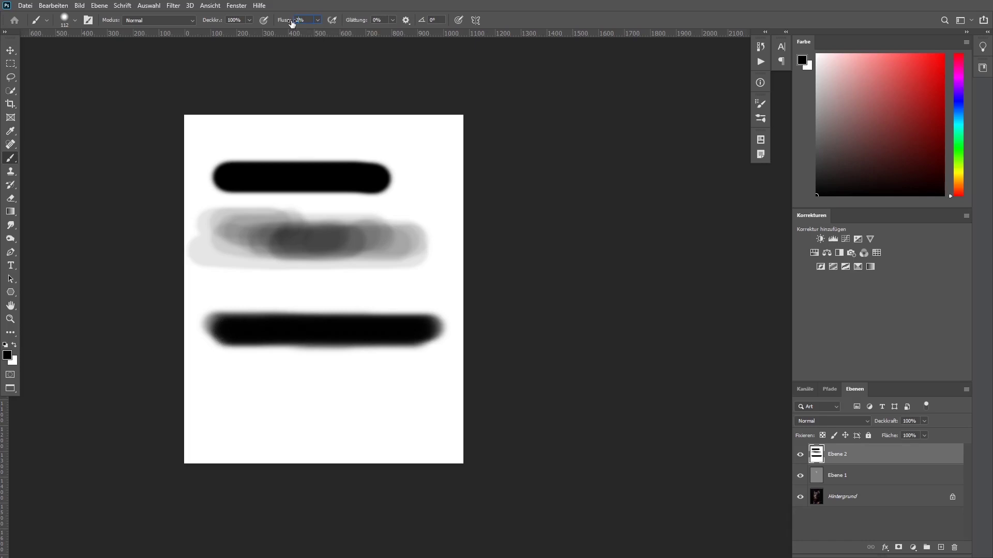
{"action": "mouse_move", "coordinate": [318, 385]}
{"action": "left_mouse_down"}
{"action": "mouse_move", "coordinate": [257, 405]}
{"action": "mouse_move", "coordinate": [324, 397]}
{"action": "mouse_move", "coordinate": [254, 417]}
{"action": "mouse_move", "coordinate": [315, 408]}
{"action": "mouse_move", "coordinate": [257, 419]}
{"action": "mouse_move", "coordinate": [317, 406]}
{"action": "mouse_move", "coordinate": [249, 414]}
{"action": "mouse_move", "coordinate": [321, 390]}
{"action": "mouse_move", "coordinate": [241, 400]}
{"action": "mouse_move", "coordinate": [332, 381]}
{"action": "mouse_move", "coordinate": [225, 399]}
{"action": "mouse_move", "coordinate": [346, 387]}
{"action": "mouse_move", "coordinate": [344, 402]}
{"action": "mouse_move", "coordinate": [259, 414]}
{"action": "mouse_move", "coordinate": [370, 401]}
{"action": "mouse_move", "coordinate": [399, 385]}
{"action": "mouse_move", "coordinate": [383, 384]}
{"action": "left_mouse_up"}
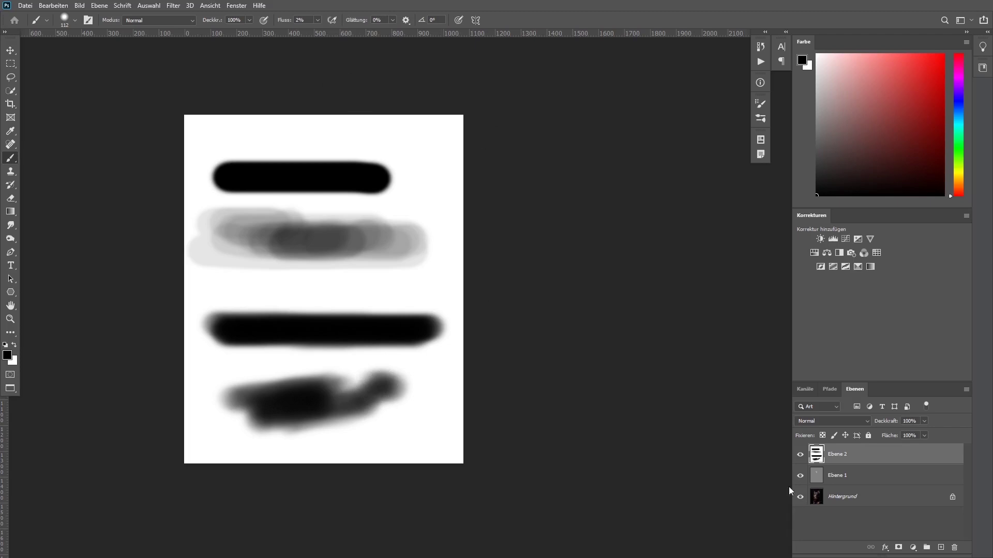
Step: Hide Ebene 2, select Ebene 1, zoom onto the face, and set a 7 px brush
{"action": "left_click", "coordinate": [800, 455]}
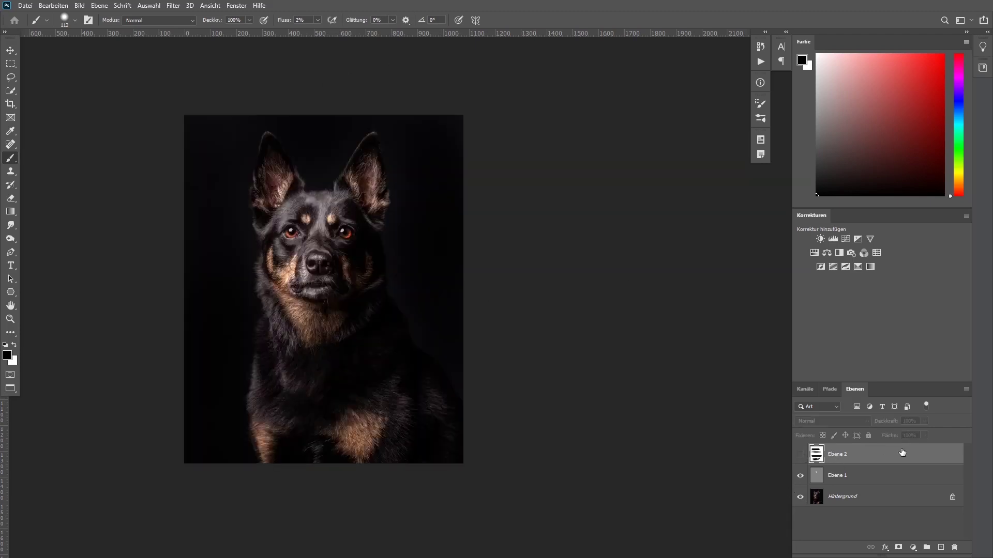
{"action": "left_click", "coordinate": [859, 479]}
{"action": "key", "text": "ctrl+plus"}
{"action": "key", "text": "ctrl+plus"}
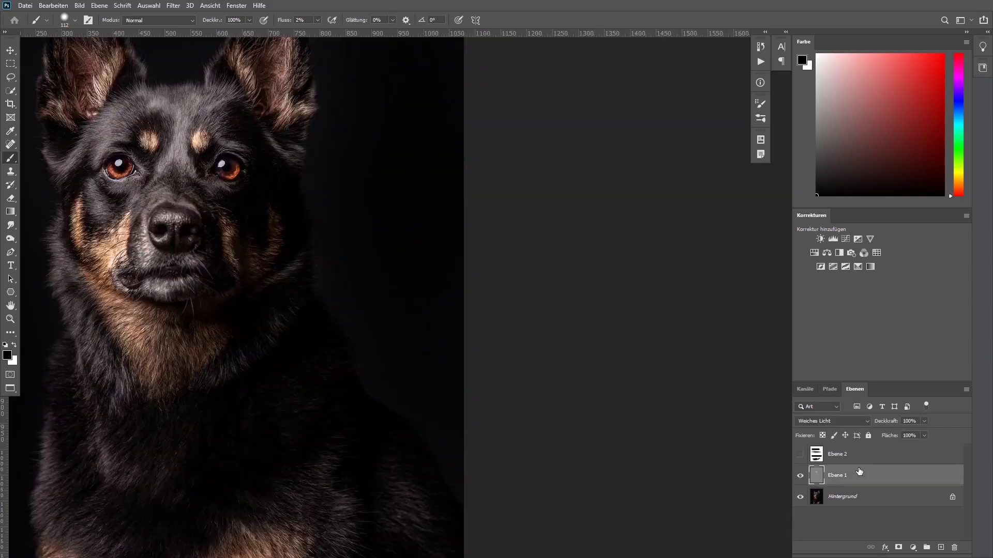
{"action": "key", "text": "ctrl+plus"}
{"action": "key", "text": "ctrl+plus"}
{"action": "left_click_drag", "start_coordinate": [472, 342], "coordinate": [522, 358]}
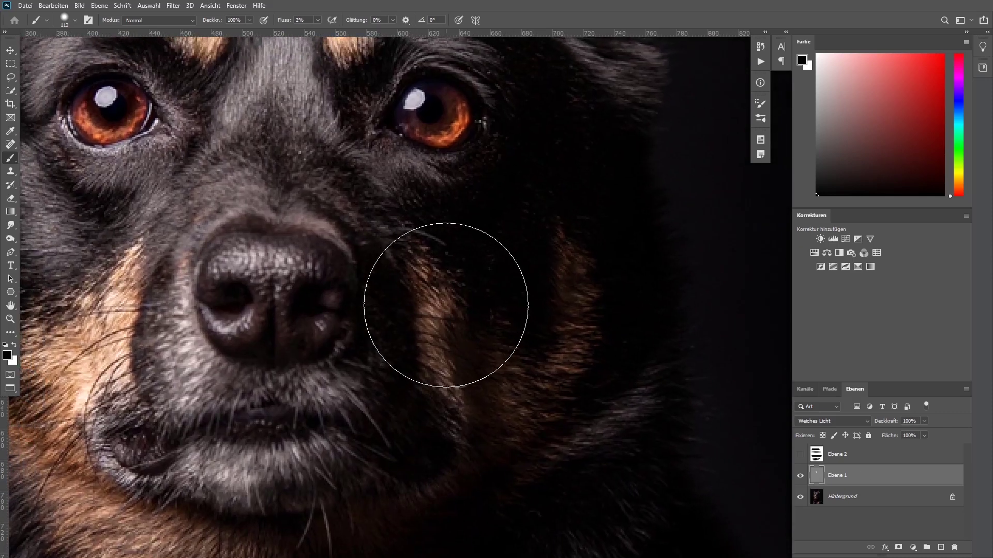
{"action": "left_click_drag", "start_coordinate": [446, 305], "coordinate": [365, 316]}
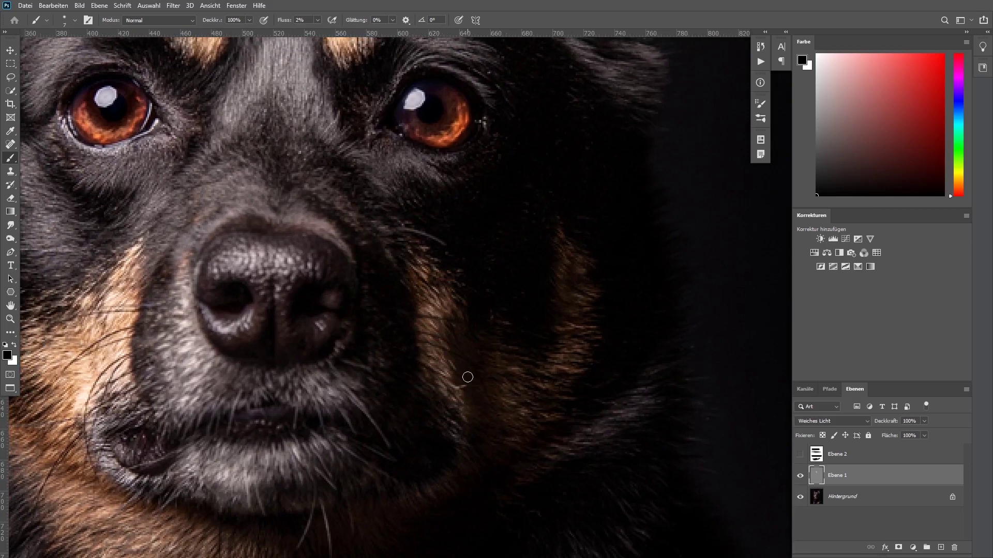
Step: Paint faint white strokes along the tan cheek fur strands, then zoom out to the whole dog
{"action": "key", "text": "x"}
{"action": "mouse_move", "coordinate": [440, 297]}
{"action": "left_mouse_down"}
{"action": "mouse_move", "coordinate": [447, 308]}
{"action": "mouse_move", "coordinate": [437, 268]}
{"action": "mouse_move", "coordinate": [432, 328]}
{"action": "left_mouse_up"}
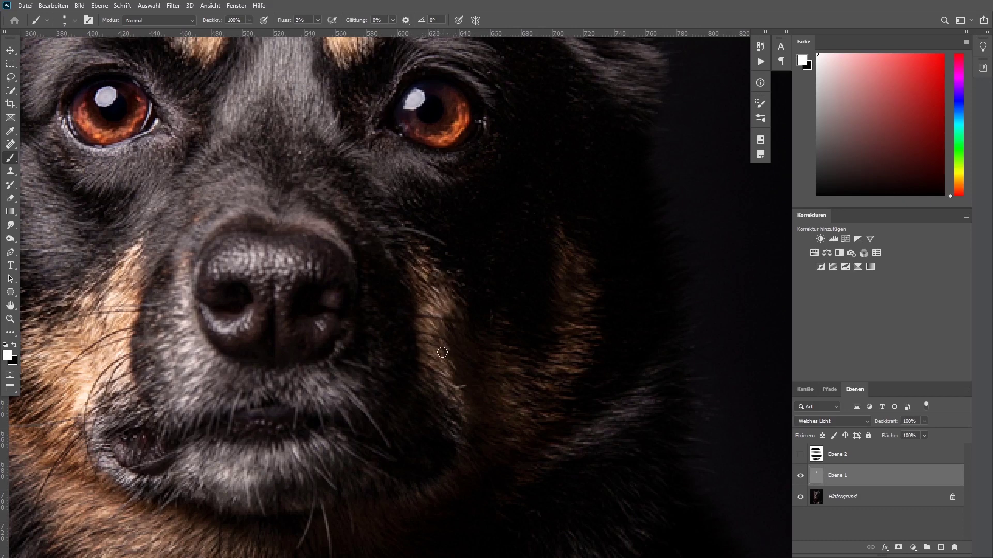
{"action": "mouse_move", "coordinate": [456, 382]}
{"action": "left_mouse_down"}
{"action": "mouse_move", "coordinate": [445, 393]}
{"action": "mouse_move", "coordinate": [427, 293]}
{"action": "left_mouse_up"}
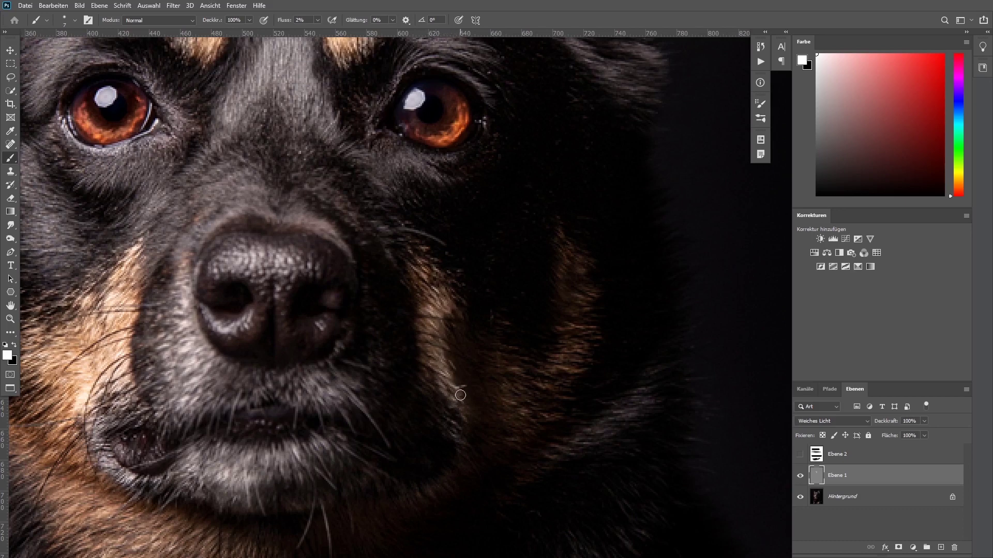
{"action": "key", "text": "ctrl+minus"}
{"action": "key", "text": "ctrl+minus"}
{"action": "key", "text": "ctrl+minus"}
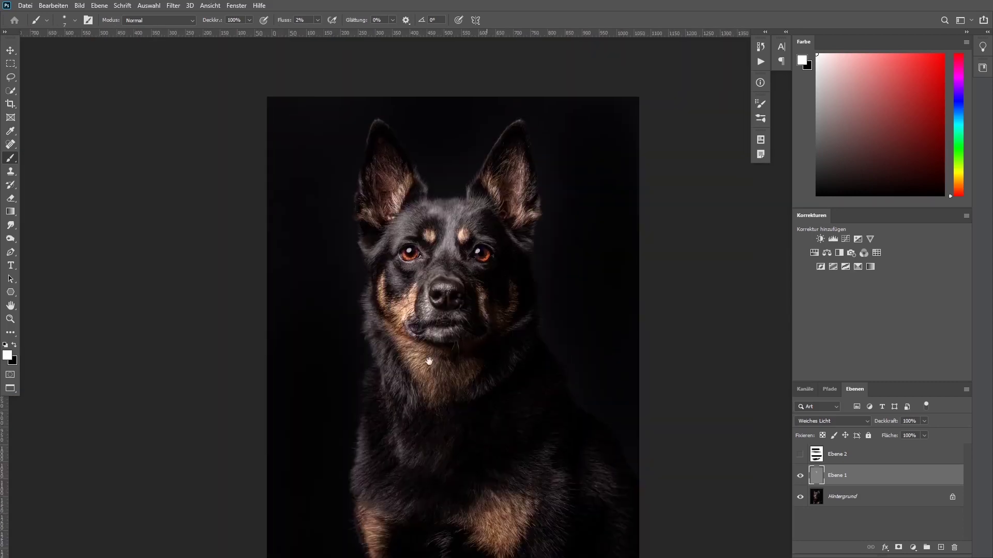
{"action": "left_click_drag", "start_coordinate": [429, 360], "coordinate": [361, 354]}
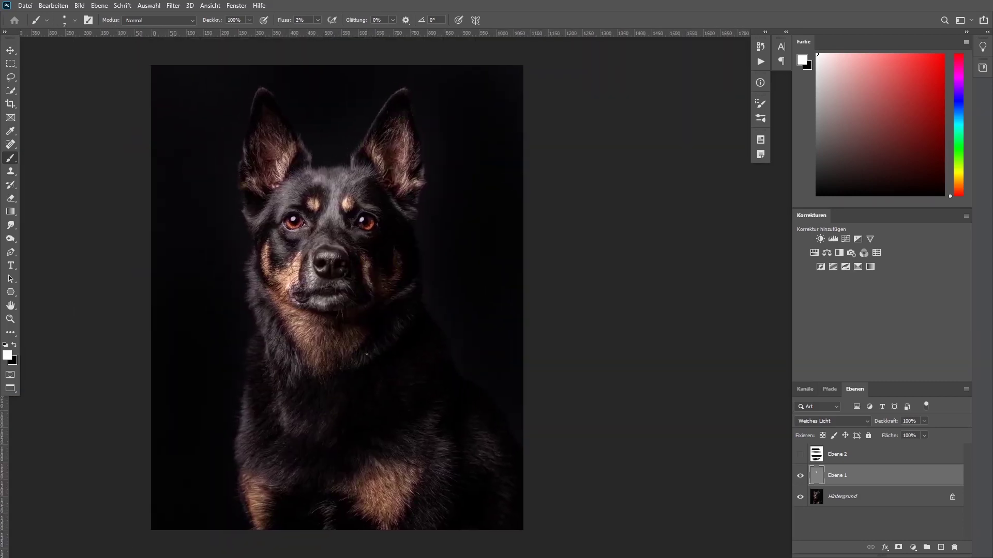
{"action": "left_click", "coordinate": [11, 50]}
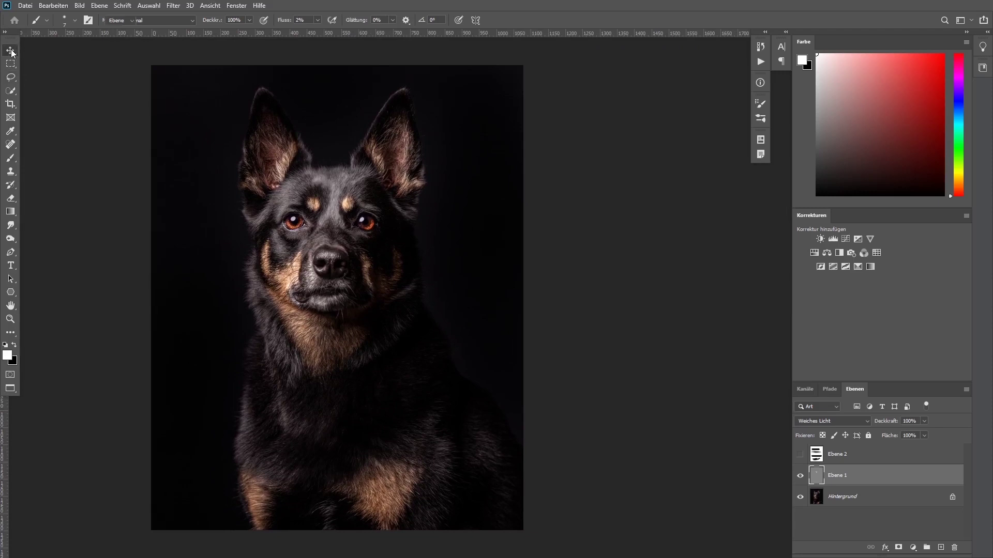
{"action": "left_click", "coordinate": [588, 225]}
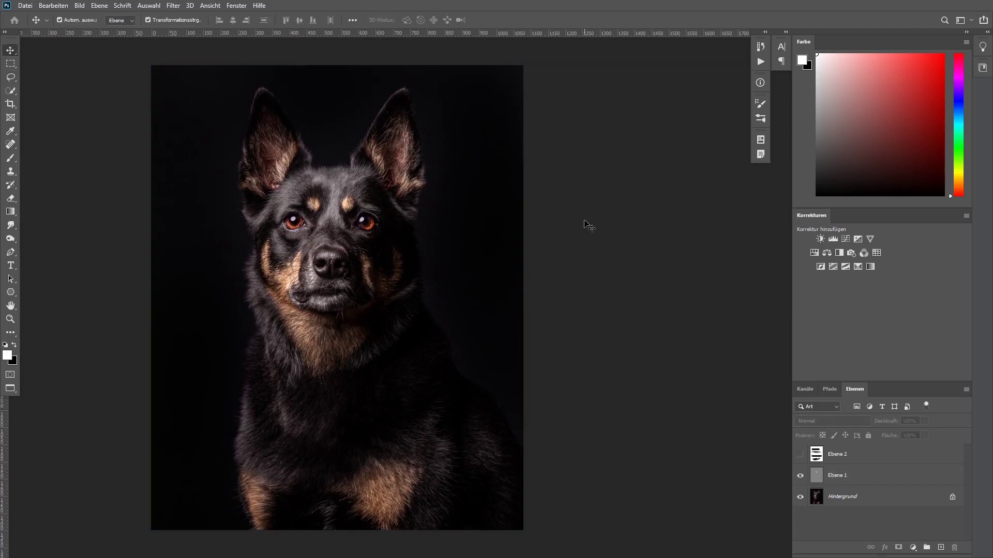